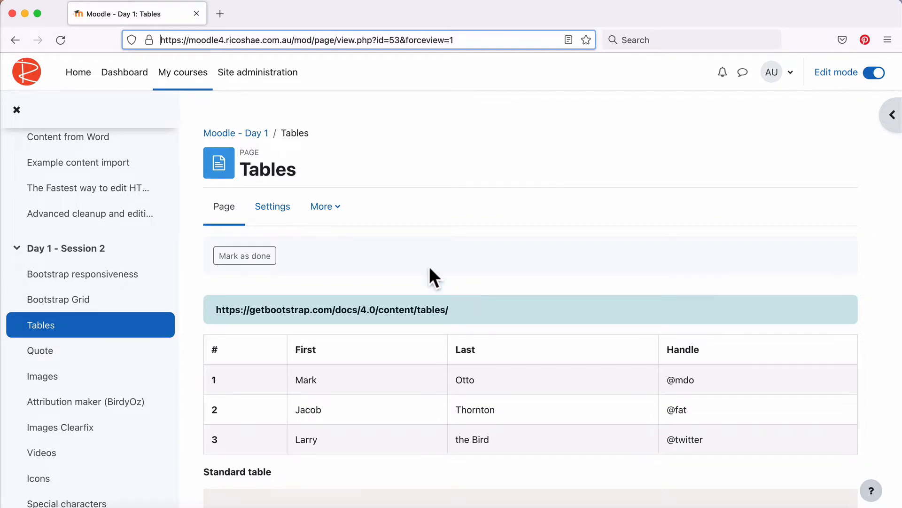
Examine the Standard table example code on the Tables page, including its class="table" attribute
scroll(414, 249, "down", 5)
left_click_drag(208, 156, 726, 248)
left_click(725, 250)
scroll(244, 335, "down", 2)
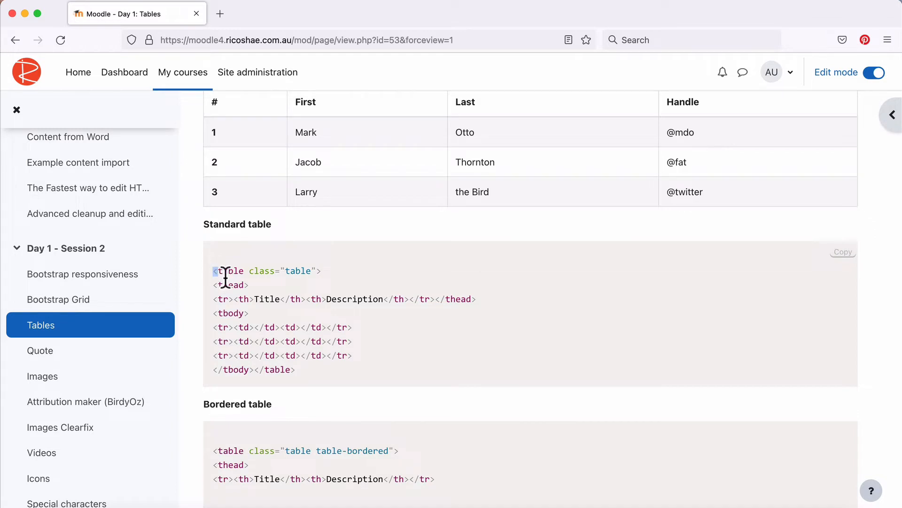
left_click_drag(215, 270, 305, 370)
left_click(299, 271)
left_click_drag(244, 270, 316, 271)
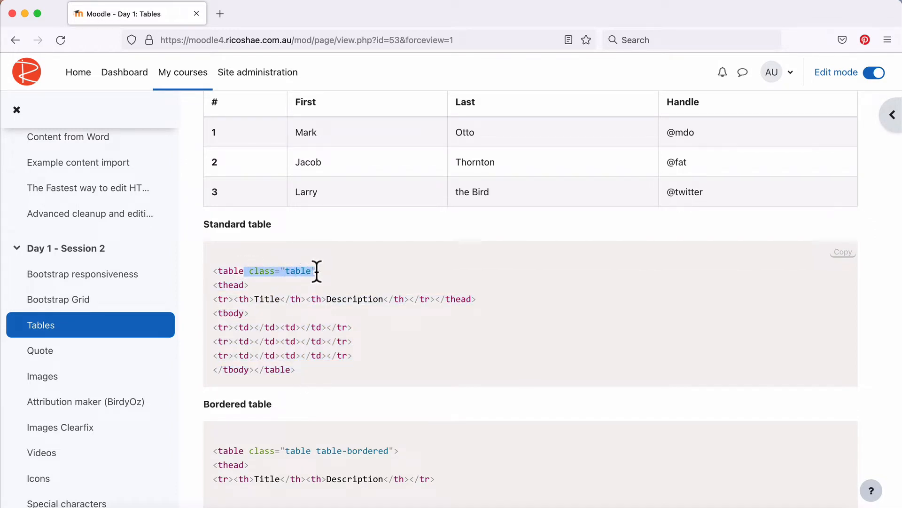
scroll(305, 278, "up", 5)
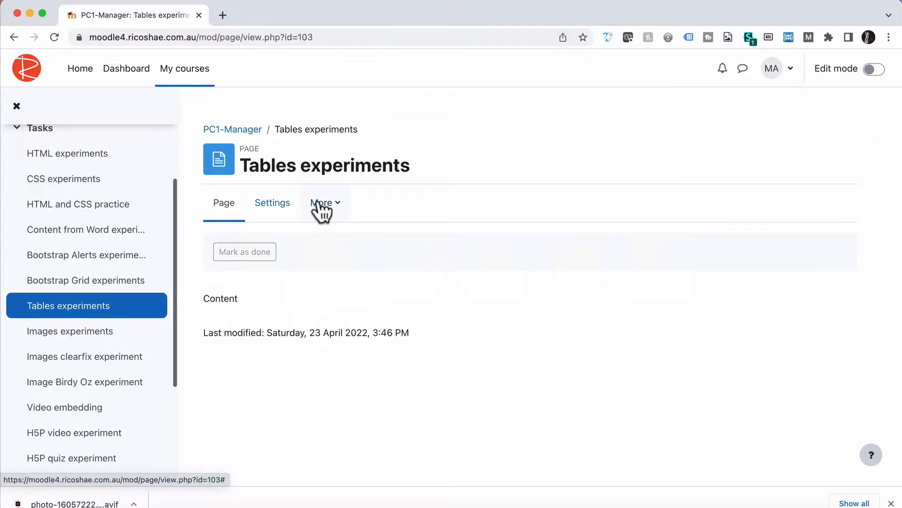
Replace the Tables experiments page content in HTML with a plain table having Title and Description headers and three empty two-cell rows
left_click(275, 209)
scroll(302, 296, "down", 10)
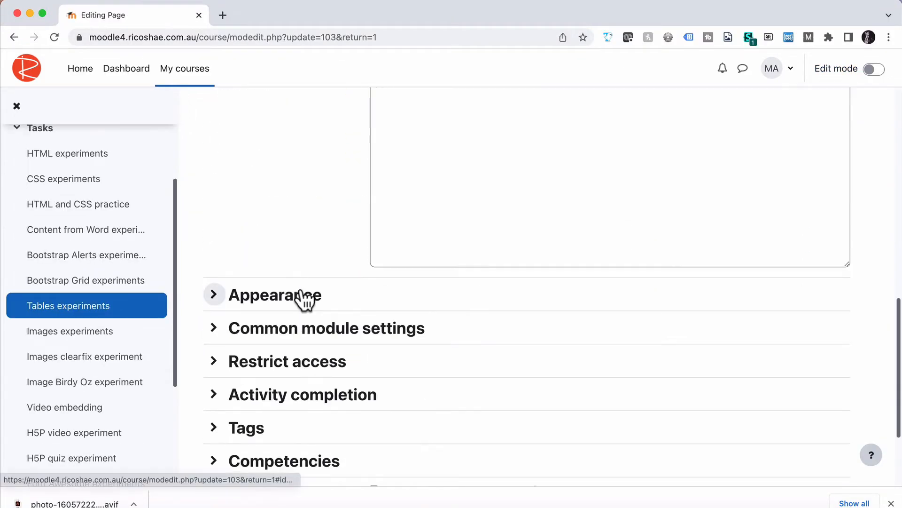
scroll(302, 298, "up", 3)
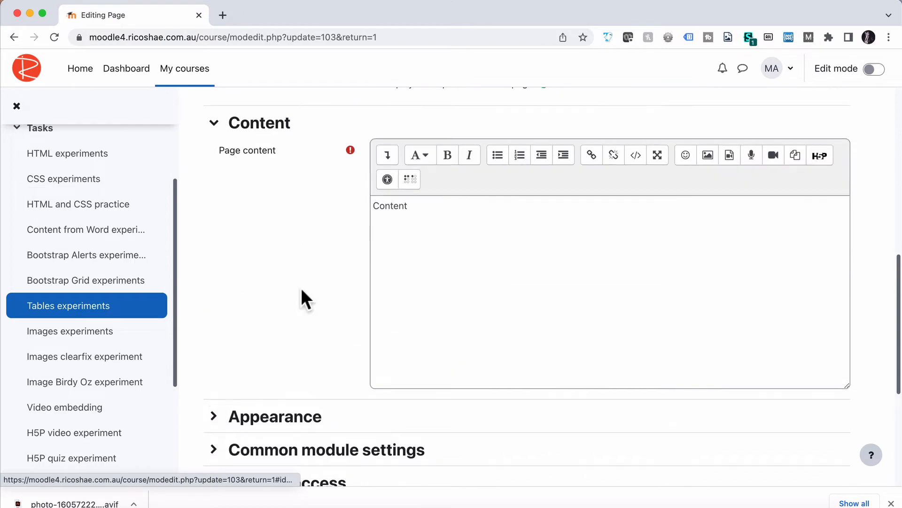
left_click(636, 159)
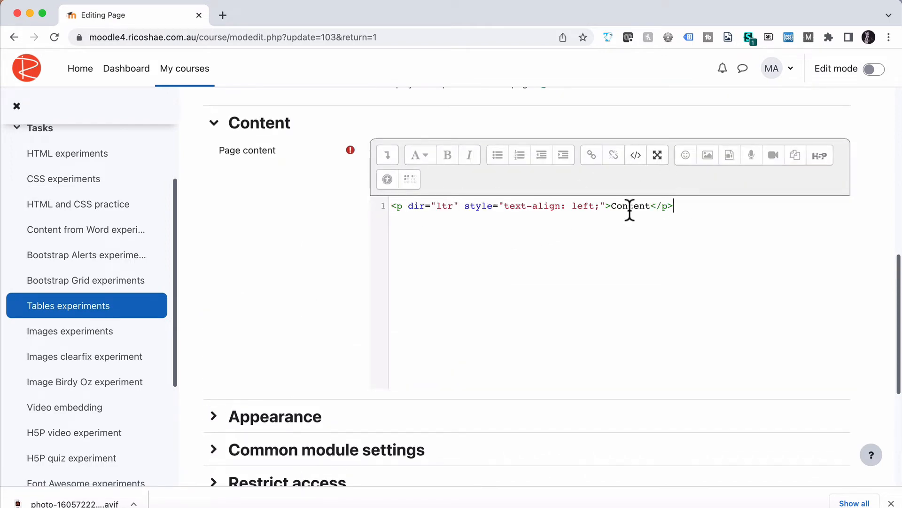
left_click_drag(675, 207, 385, 207)
type("<table> <thead> <tr><th>Title</th><th>Description</th></tr></thead> <tbody> <tr><td></td><td></td></tr> <tr><td></td><td></td></tr> <tr><td></td><td></td></tr> </tbody></table>")
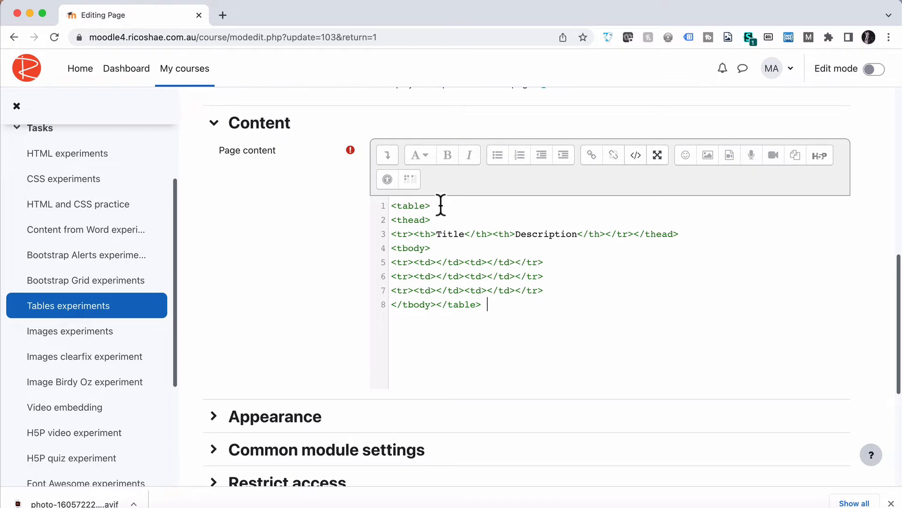
left_click(636, 156)
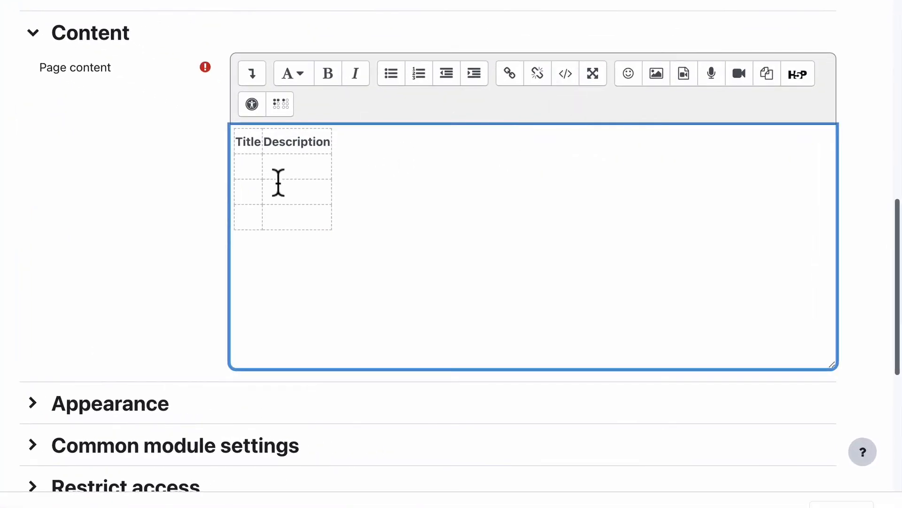
Fill the first two body rows with Title 1 and Description 1, and Title 2 and Description 2
left_click(247, 170)
type("Title 1")
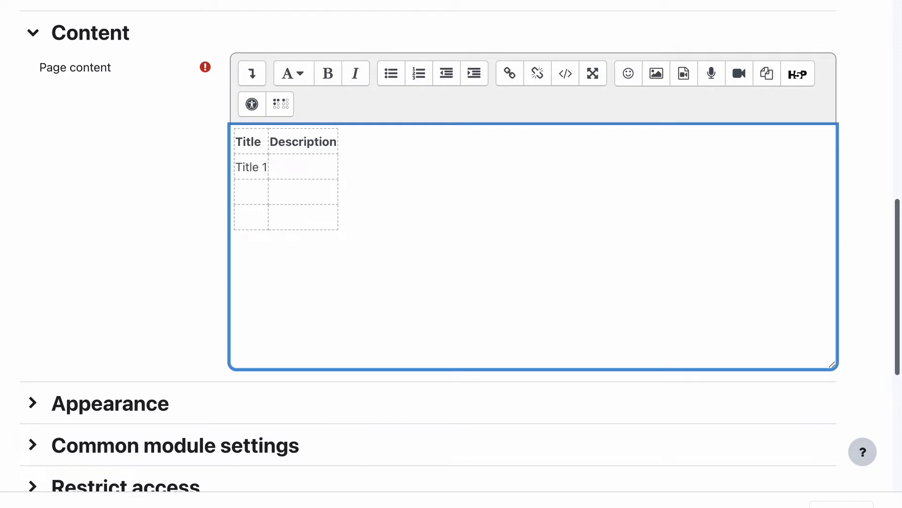
key("Tab")
type("Descr")
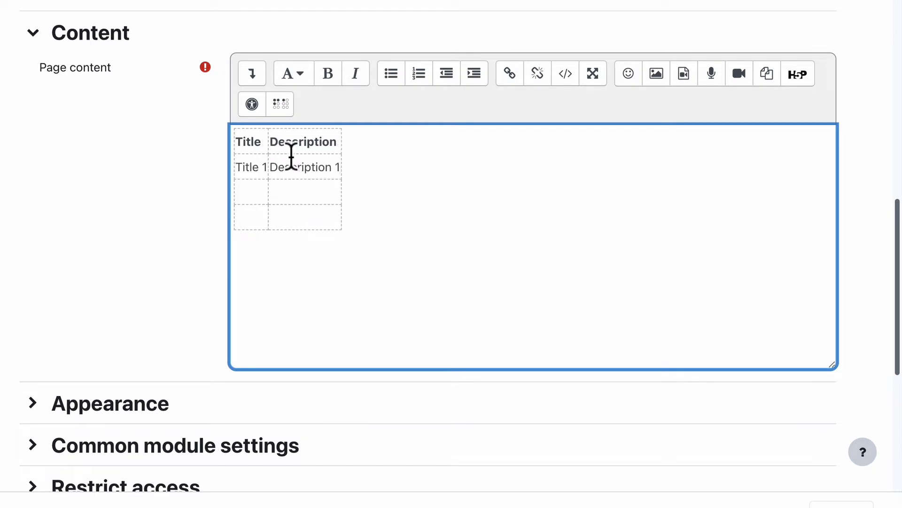
left_click(251, 192)
type("Title 2")
key("Tab")
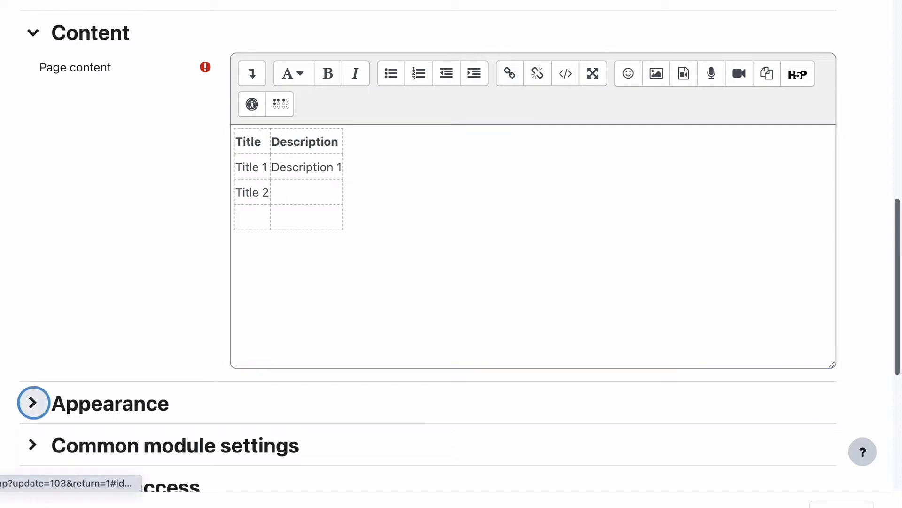
left_click(283, 199)
type("Description 2")
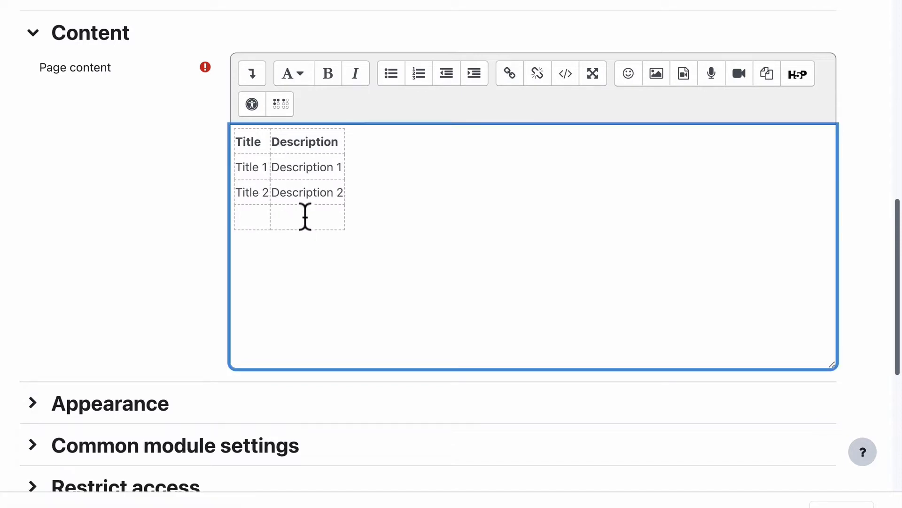
left_click(249, 215)
Add class="table" to the opening table tag in the content's HTML, and save and display the page
left_click(565, 73)
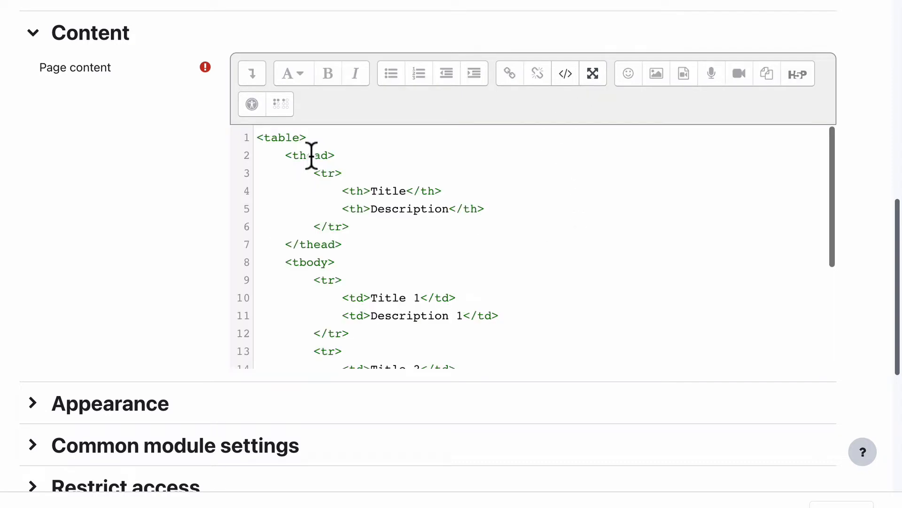
left_click(307, 138)
type("class=\"table")
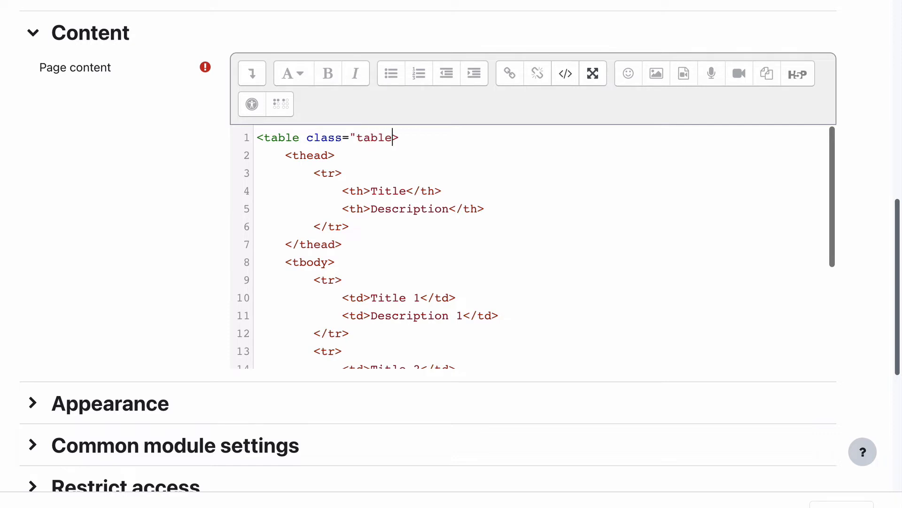
left_click(565, 73)
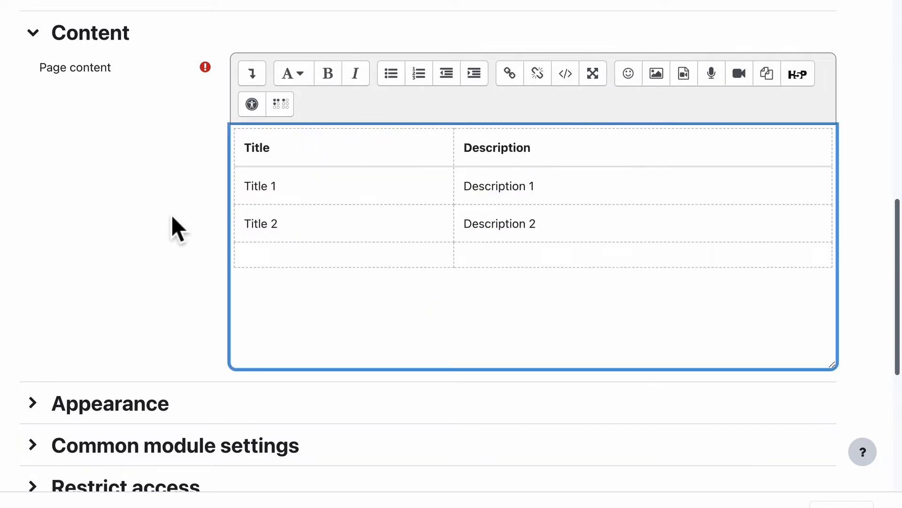
scroll(183, 209, "down", 6)
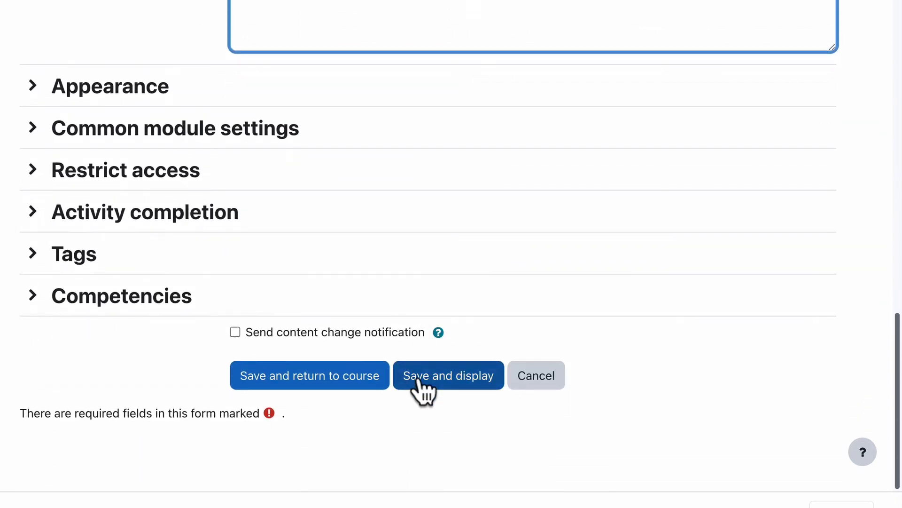
left_click(417, 377)
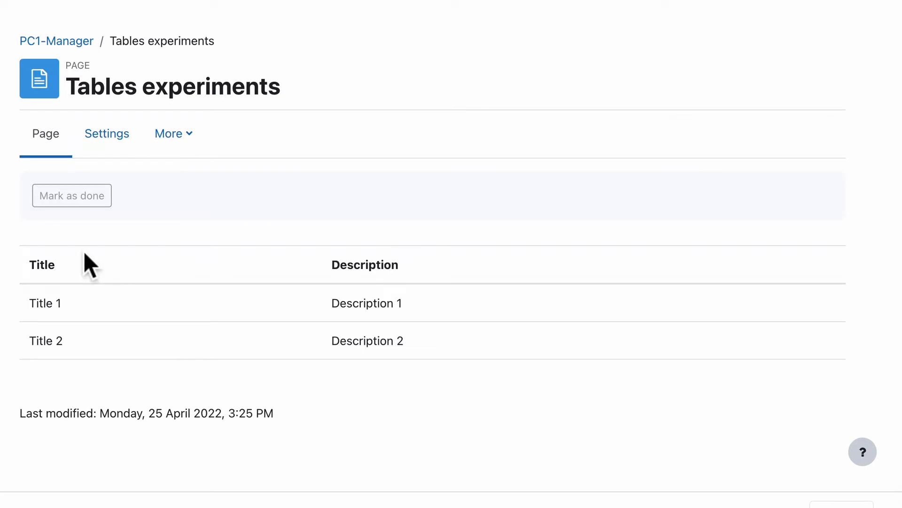
double_click(89, 269)
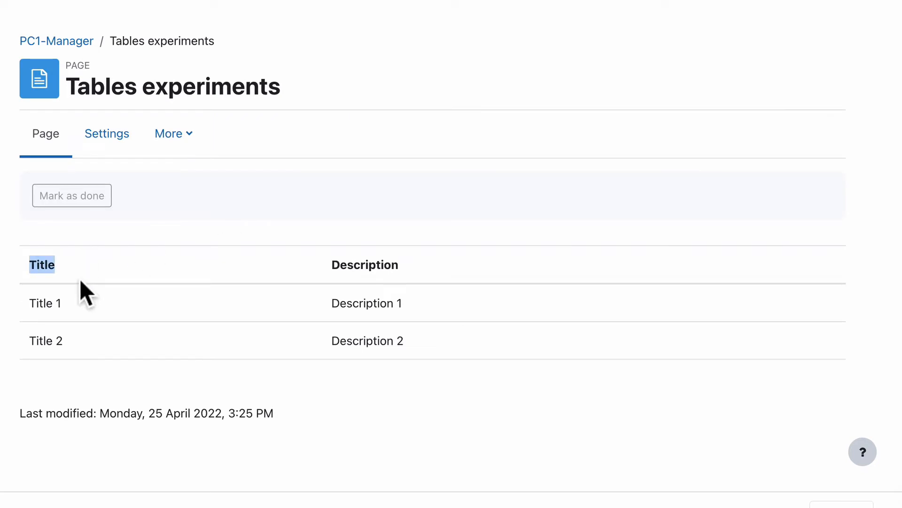
left_click(51, 292)
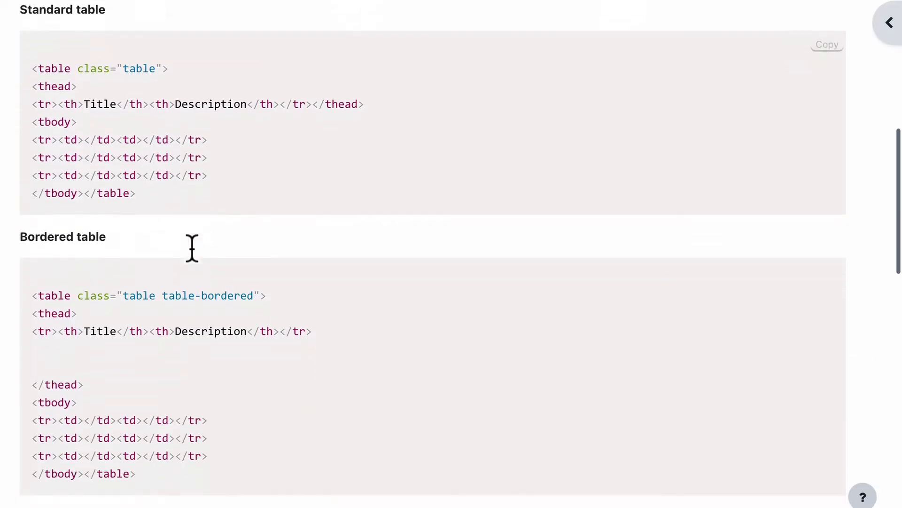
Copy the class value "table table-bordered" from the Bordered table example in Firefox
scroll(191, 248, "down", 2)
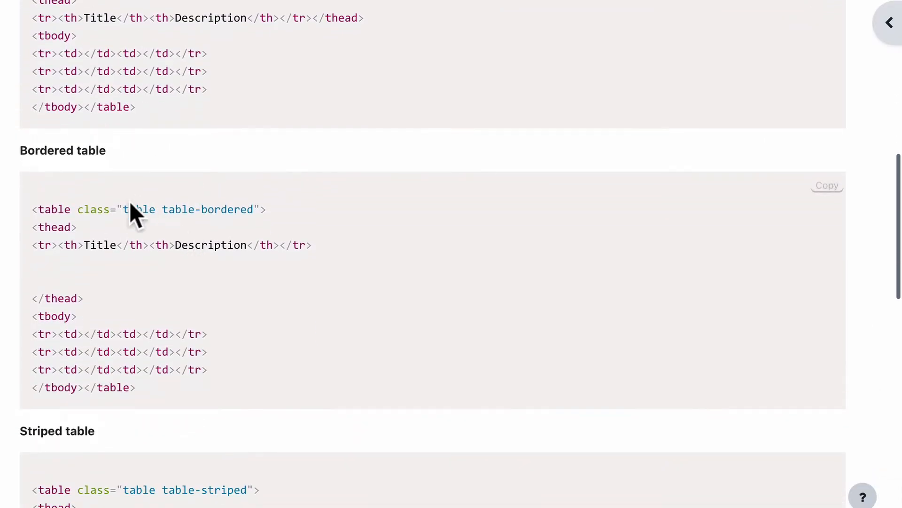
left_click_drag(122, 207, 255, 207)
key("ctrl+c")
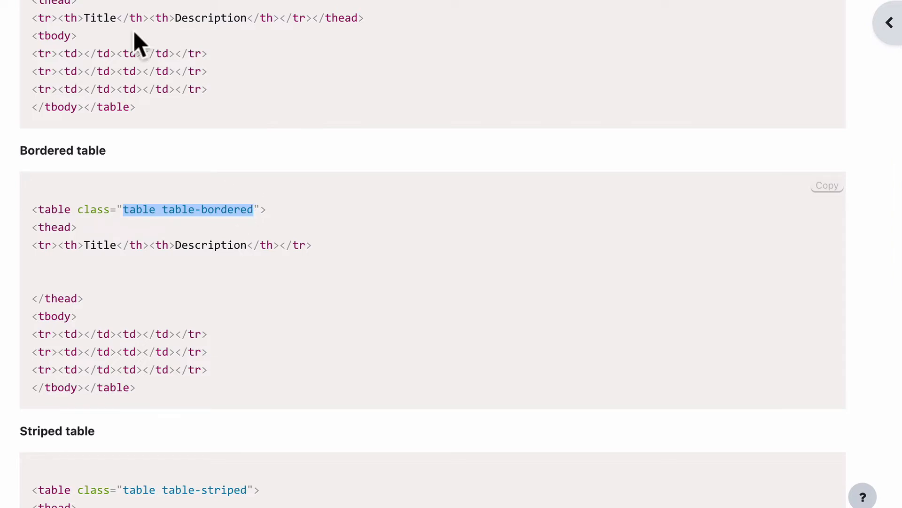
Back in Chrome, replace the table's class value in the page's HTML with "table table-bordered", and save and display the page
key("ctrl+Tab")
left_click(105, 136)
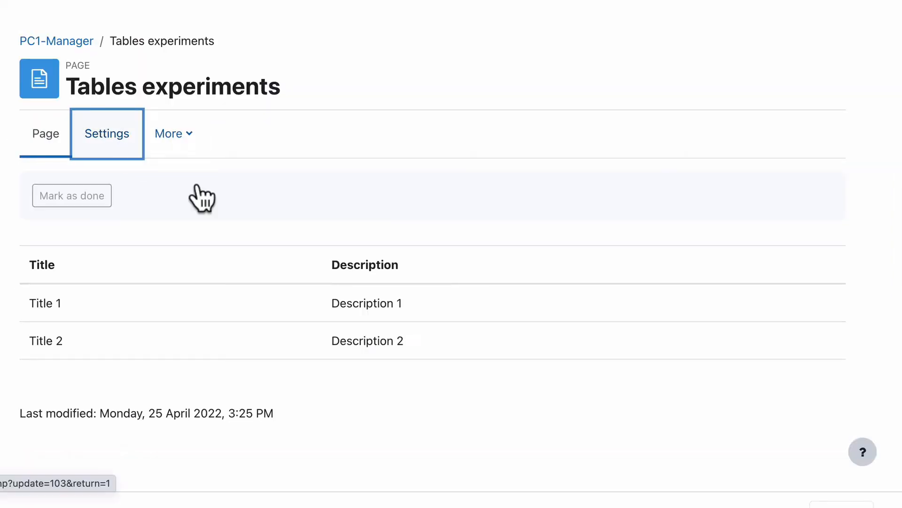
scroll(209, 256, "down", 8)
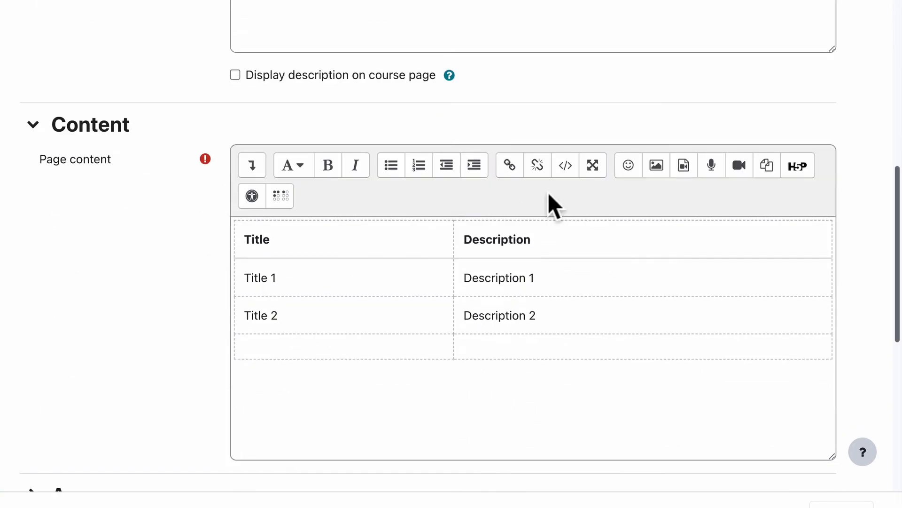
left_click(565, 166)
double_click(368, 230)
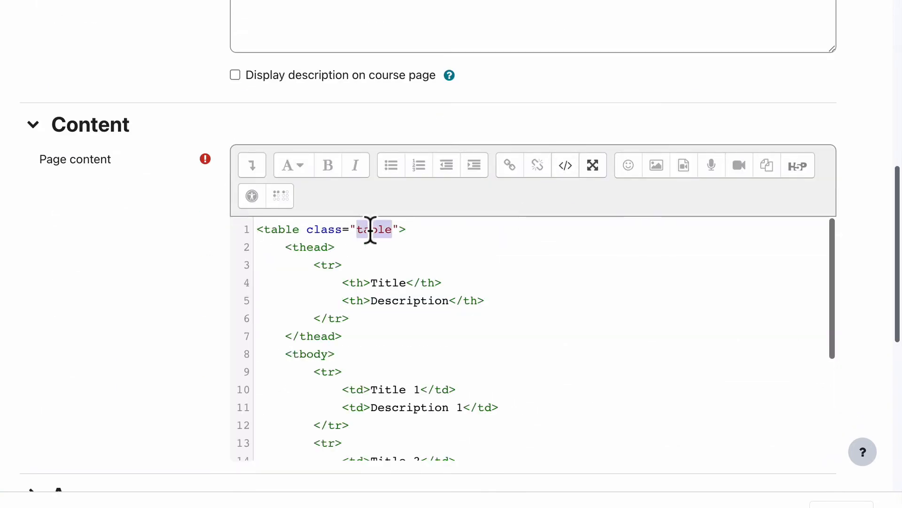
key("ctrl+v")
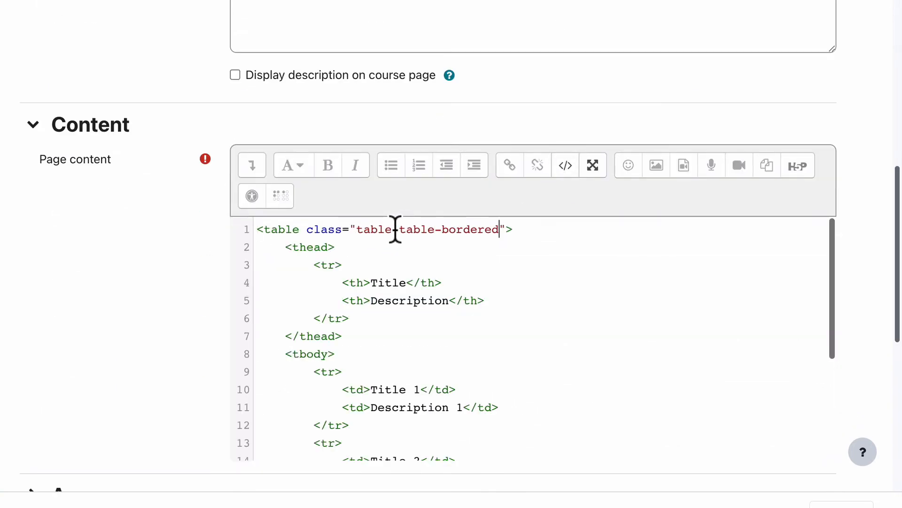
scroll(209, 257, "down", 8)
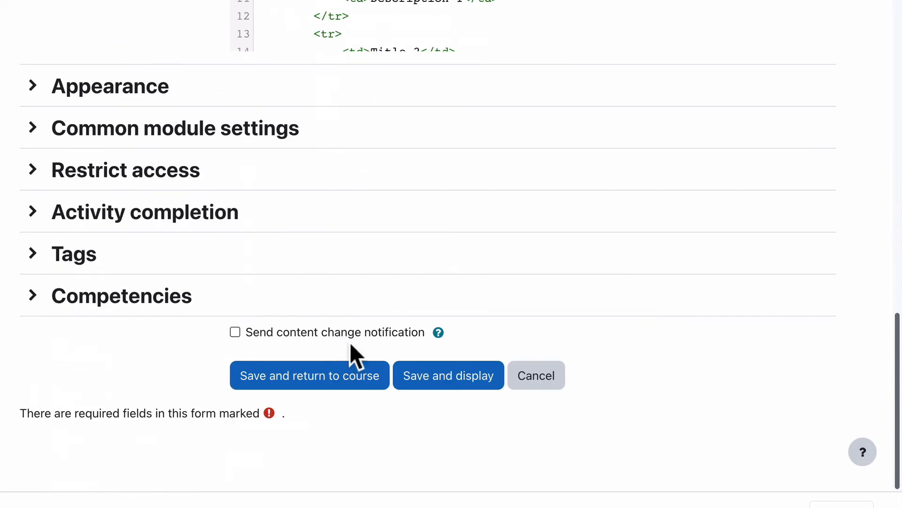
left_click(413, 387)
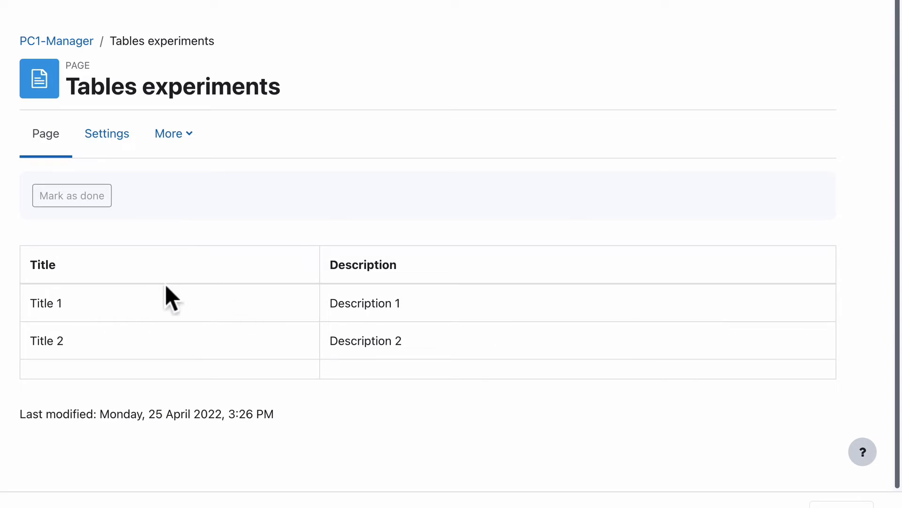
Reopen the Tables experiments page settings and show the HTML source of the page content at the table's class value
left_click(105, 138)
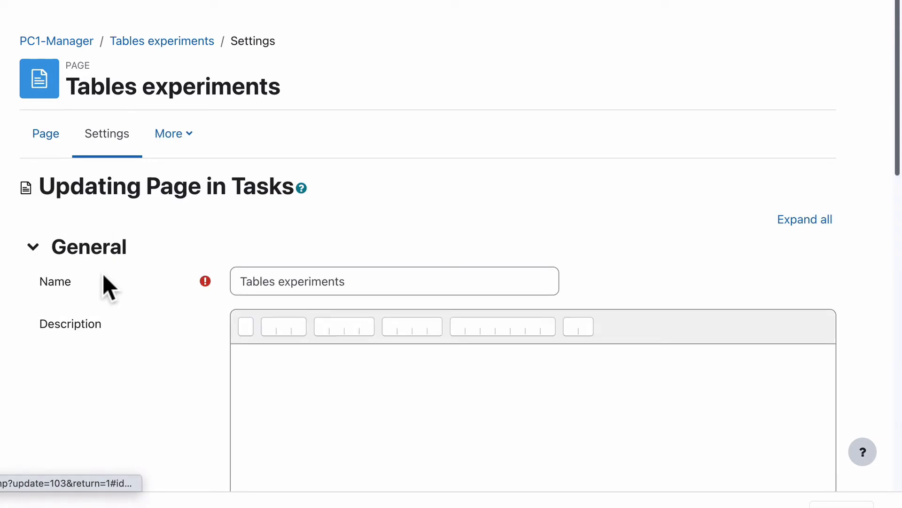
scroll(104, 280, "down", 6)
left_click(566, 207)
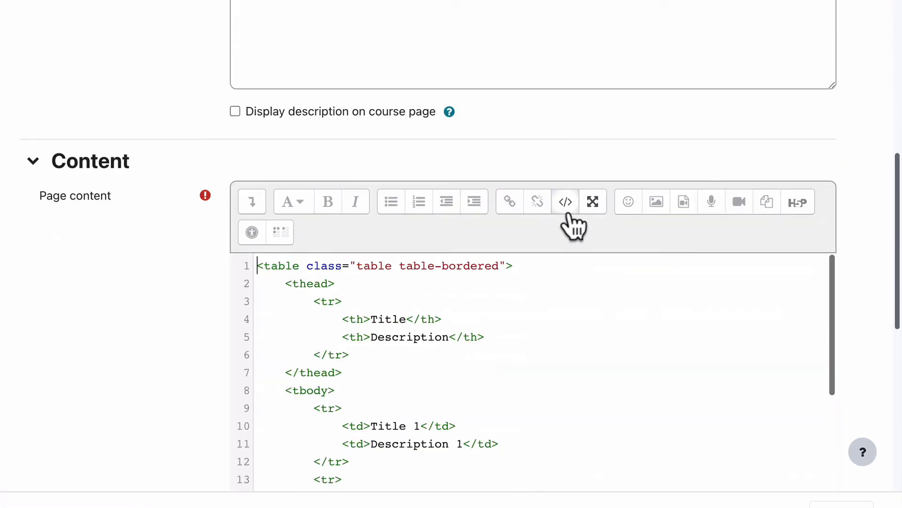
left_click(500, 266)
Switch to Firefox and copy the class value "table table-striped table-bordered" from the Striped and bordered table example
key("super+Tab")
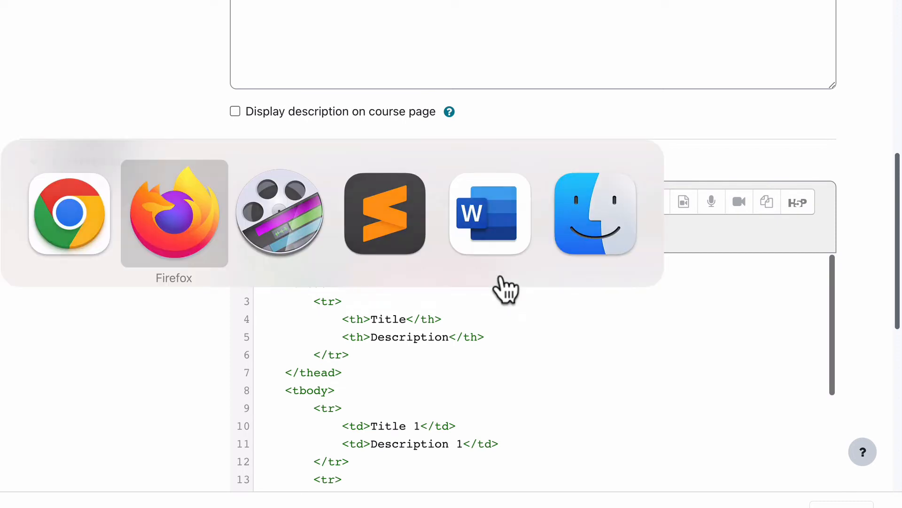
scroll(365, 254, "down", 7)
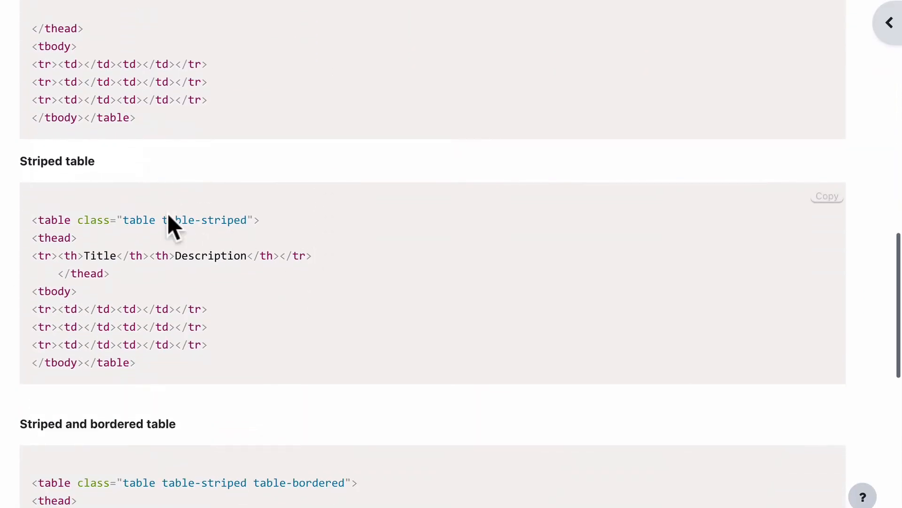
left_click_drag(163, 220, 248, 219)
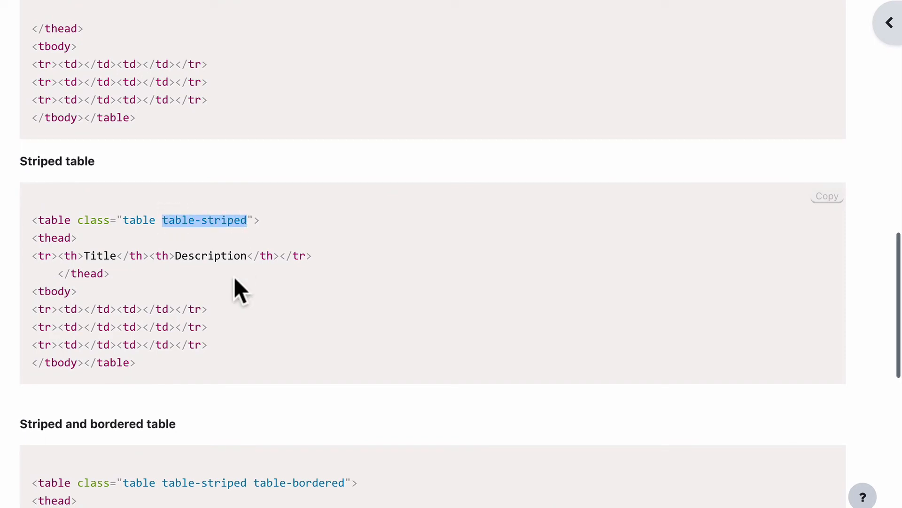
scroll(234, 278, "down", 4)
left_click_drag(162, 301, 119, 303)
key("ctrl+c")
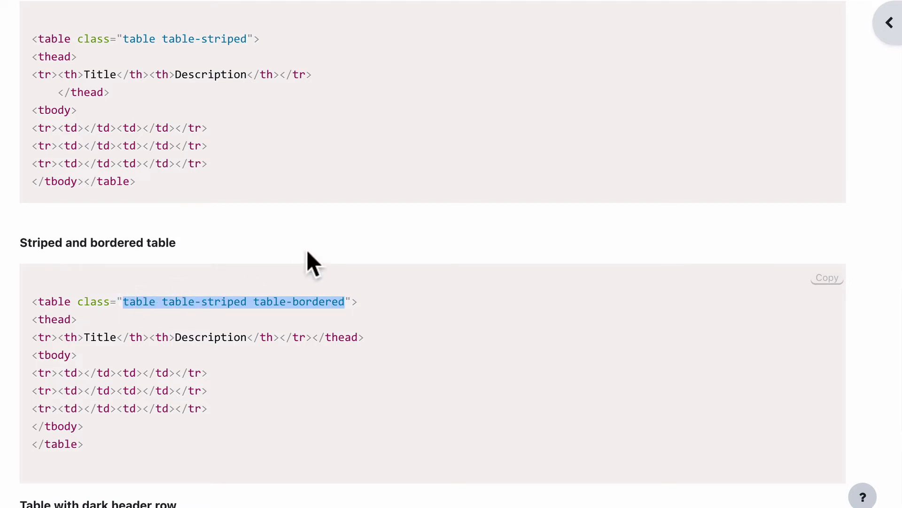
Switch back to Chrome, set the table's class value to "table table-striped table-bordered" and return the content to the visual view
key("super+Tab")
left_click_drag(499, 269, 354, 264)
key("ctrl+v")
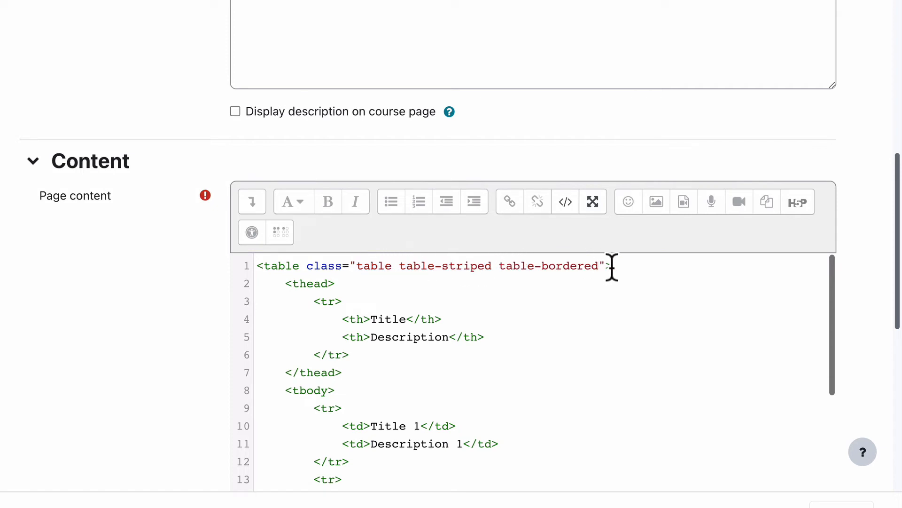
left_click(567, 203)
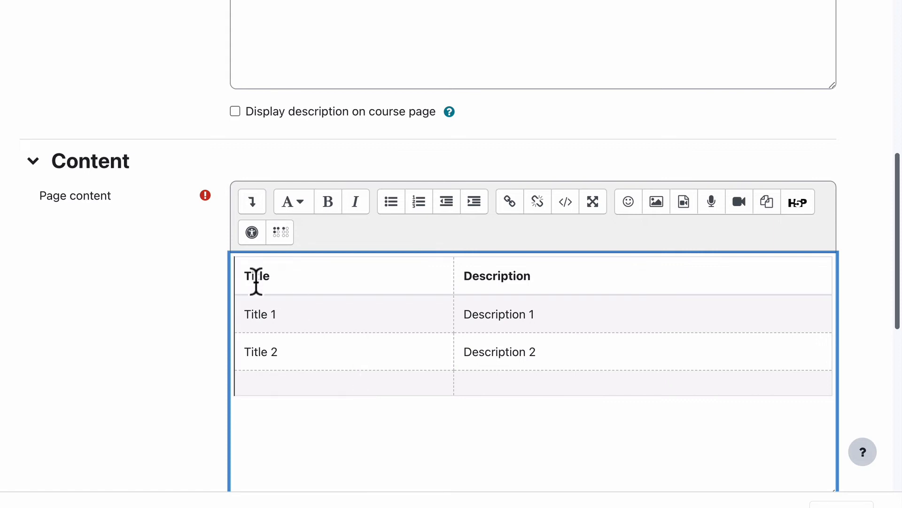
Add two empty rows at the end of the table in the page content, below the existing blank row
left_click(252, 201)
left_click(380, 414)
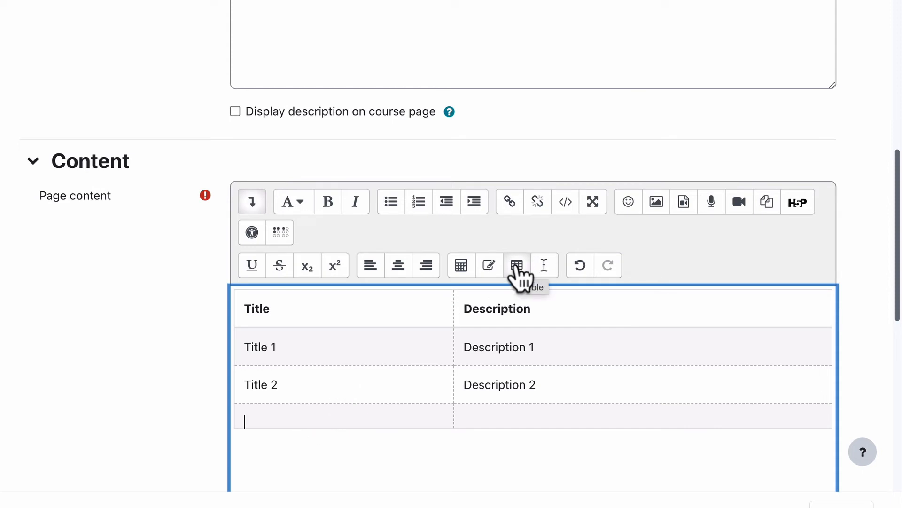
left_click(252, 202)
left_click(254, 205)
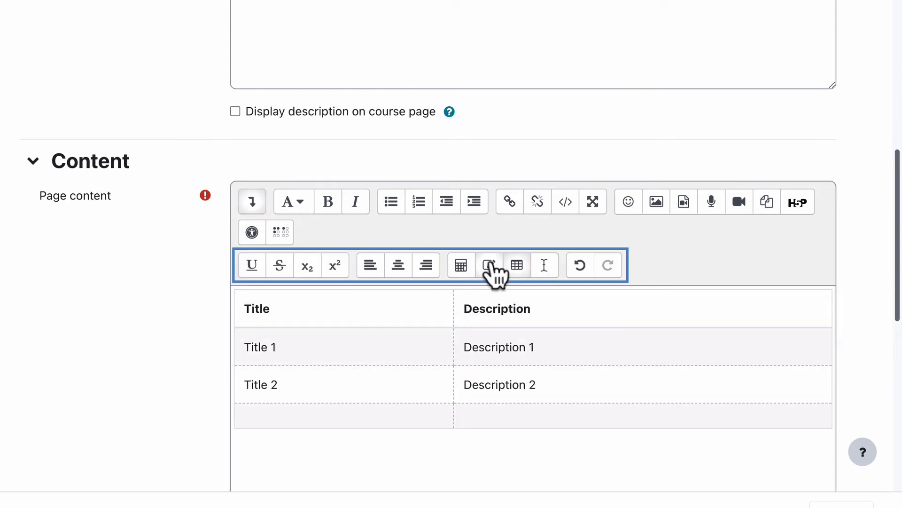
left_click(517, 267)
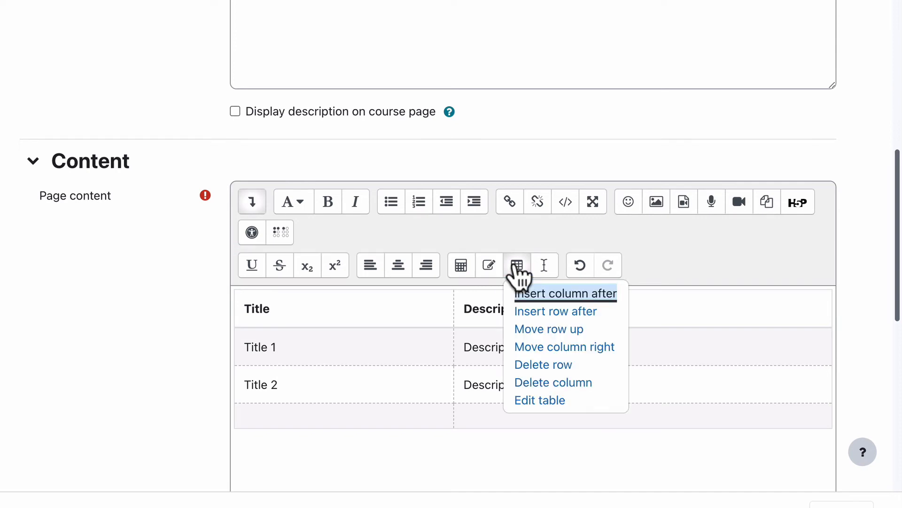
left_click(535, 313)
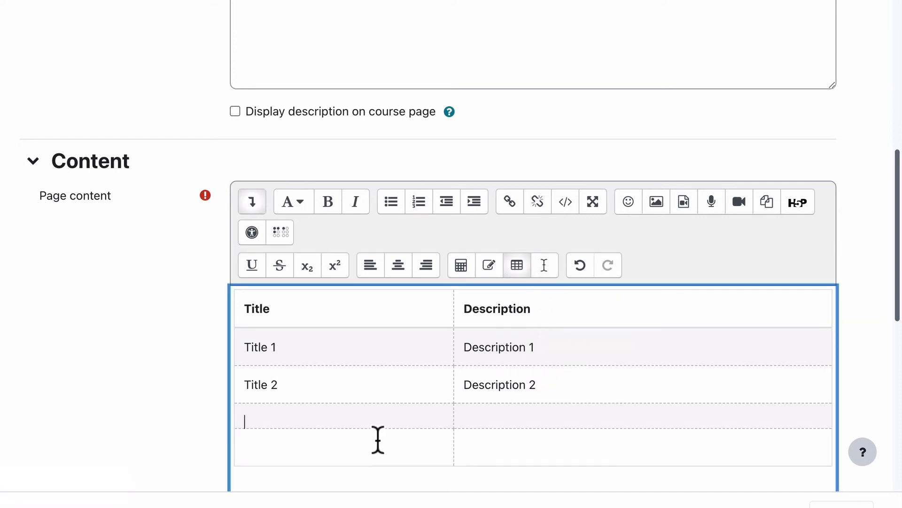
left_click(517, 266)
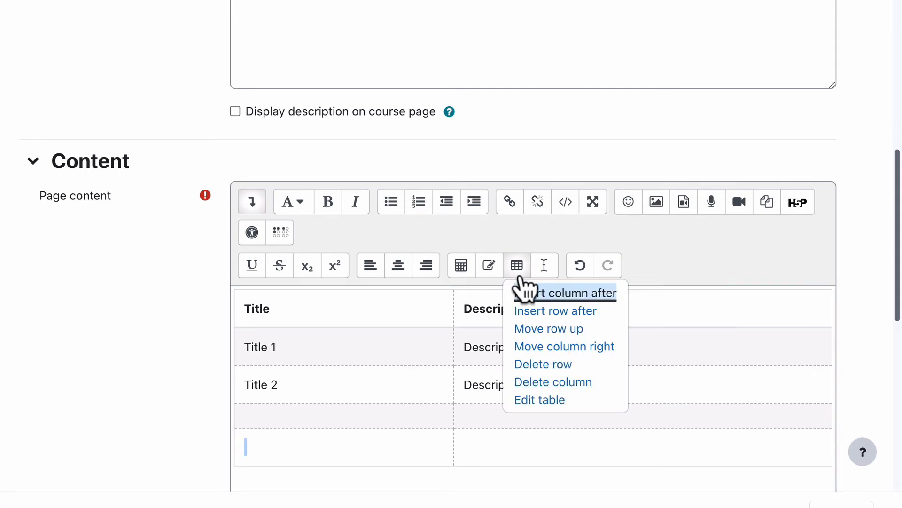
left_click(535, 314)
scroll(383, 394, "down", 2)
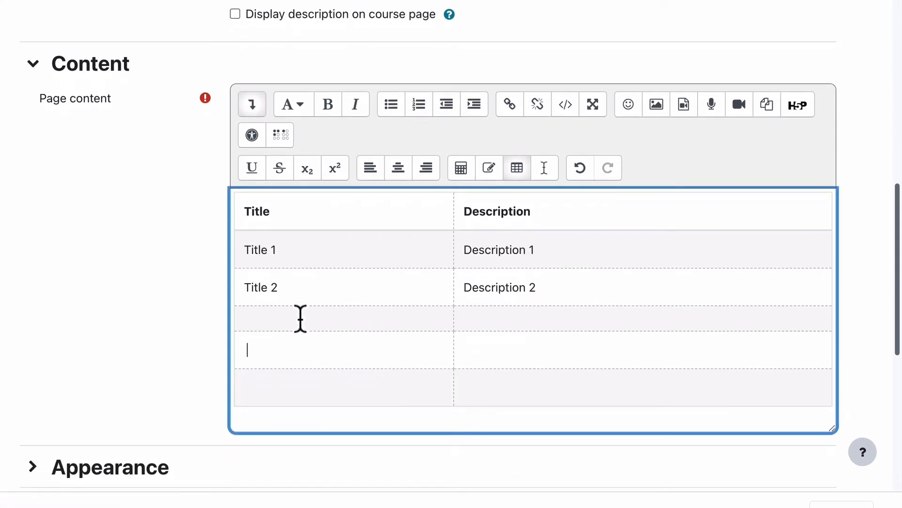
scroll(301, 319, "down", 1)
scroll(301, 319, "down", 2)
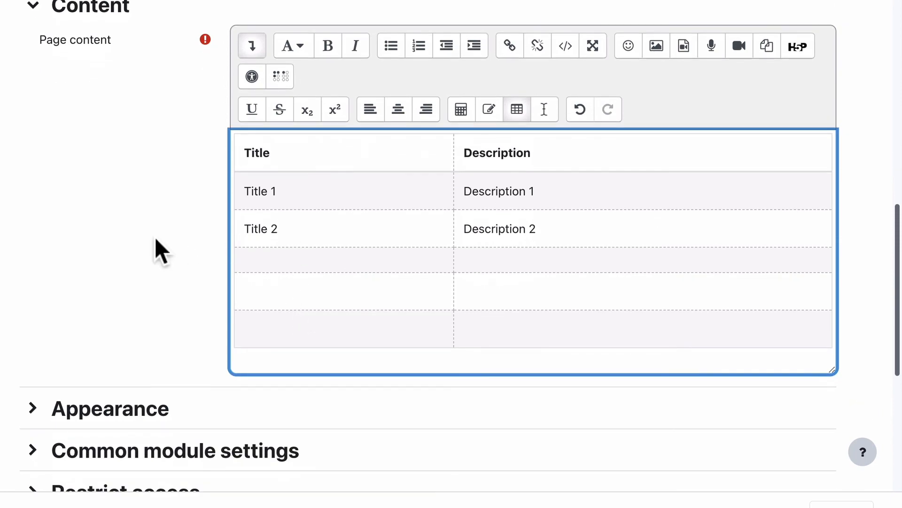
left_click(464, 152)
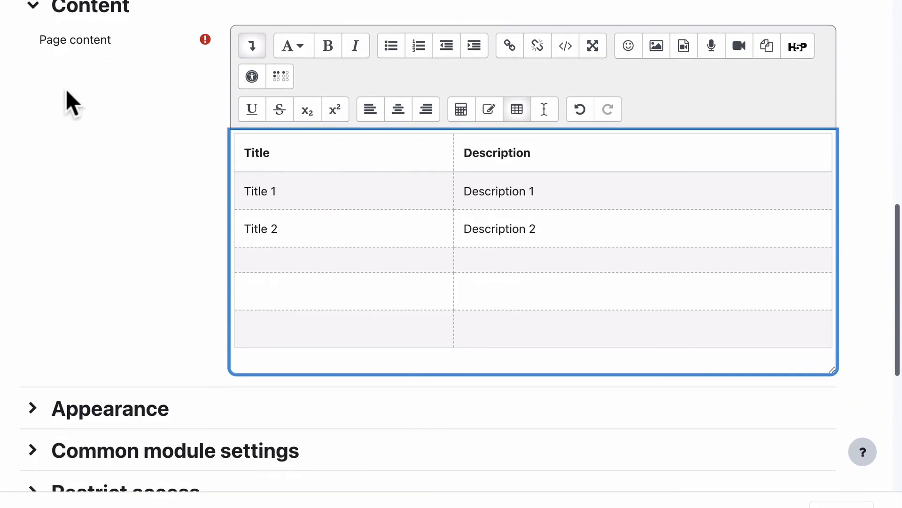
Switch to Firefox and copy the attribute class="thead-dark" from the Table with dark header row example
key("super+Tab")
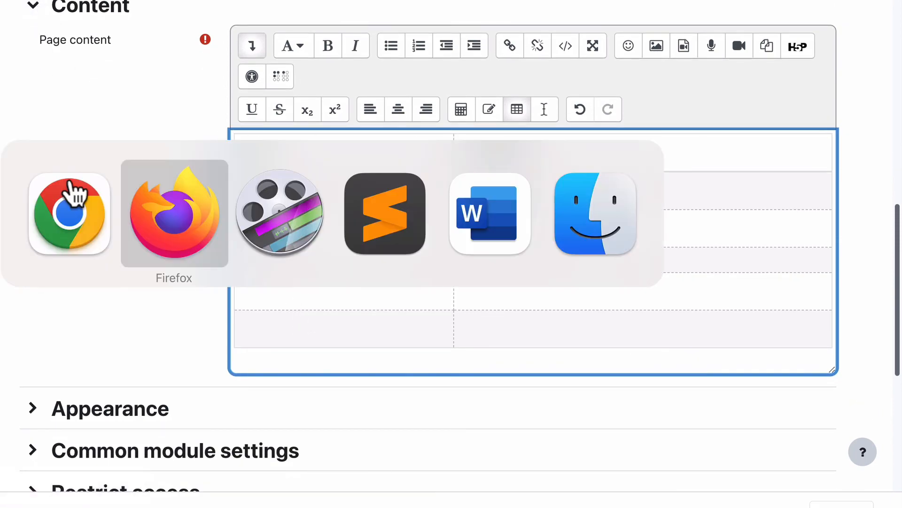
scroll(124, 256, "down", 7)
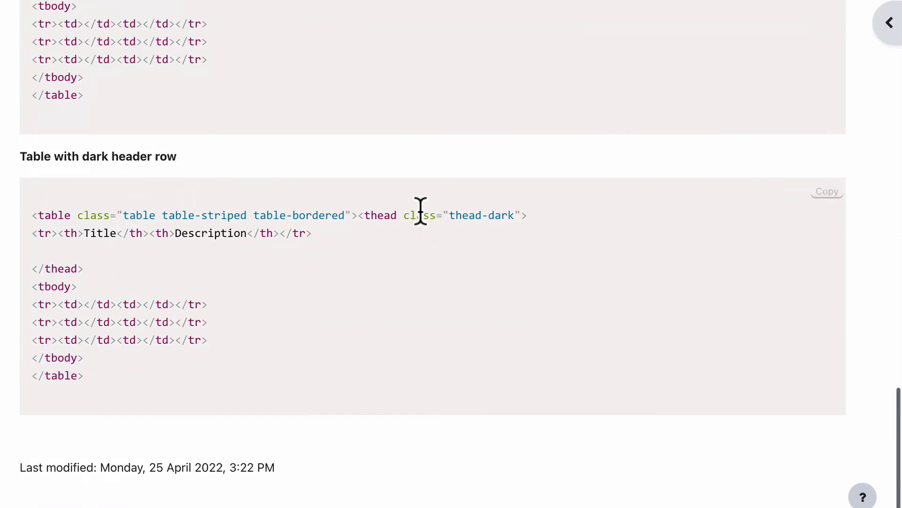
left_click_drag(402, 215, 521, 215)
key("super+c")
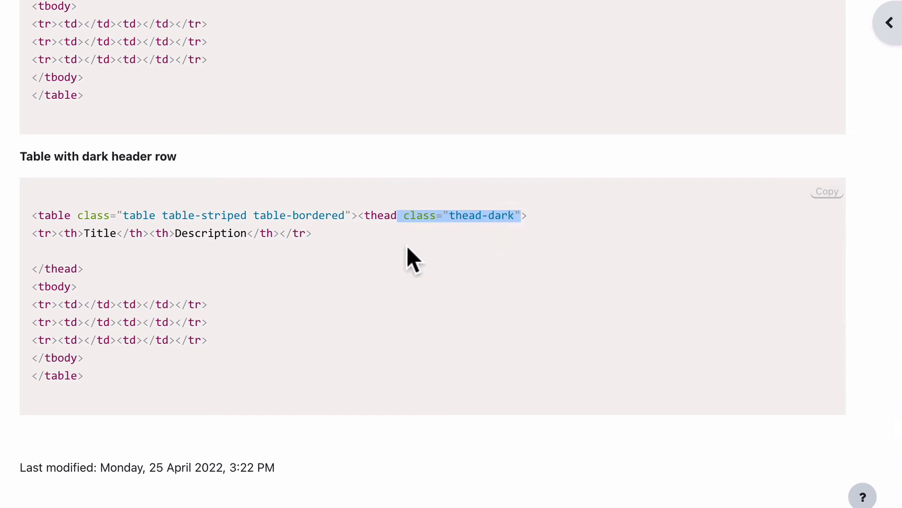
double_click(388, 216)
Switch back to Chrome and add class="thead-dark" to the opening thead tag in the page content's HTML source, separated by a single space
key("super+Tab")
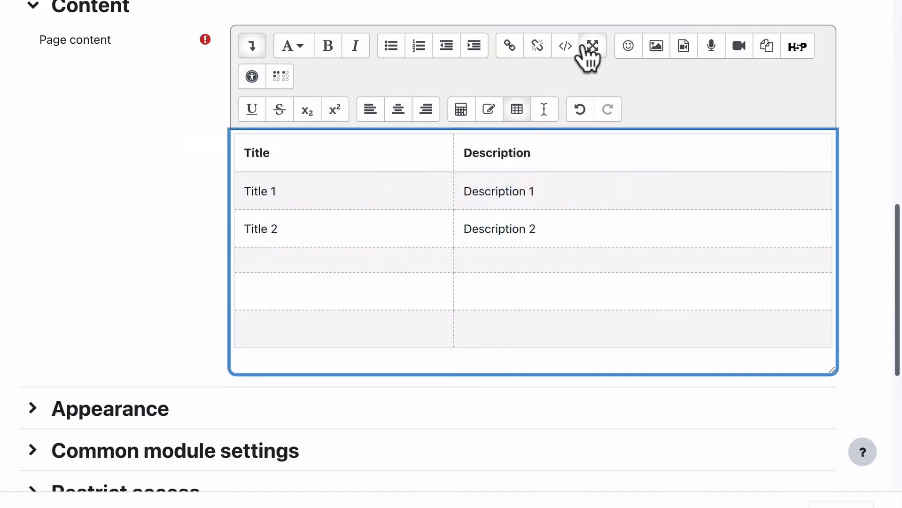
left_click(585, 44)
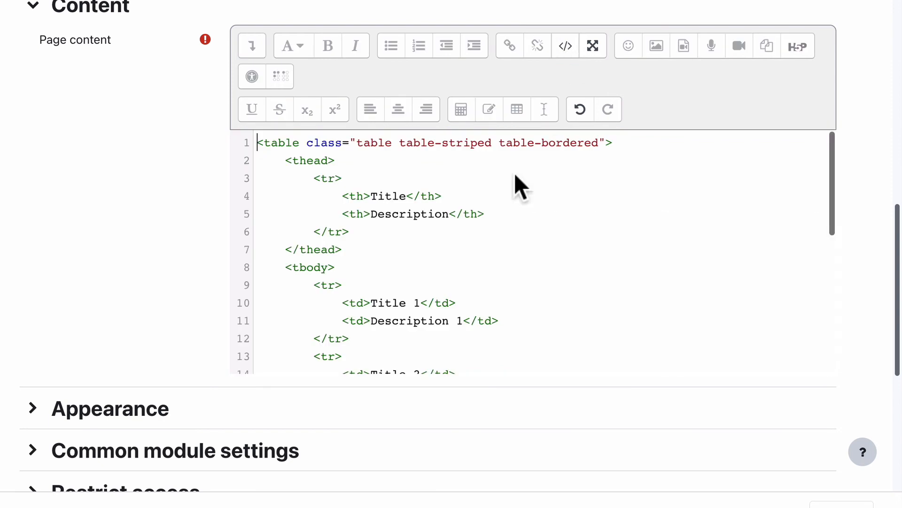
left_click(329, 160)
key("super+v")
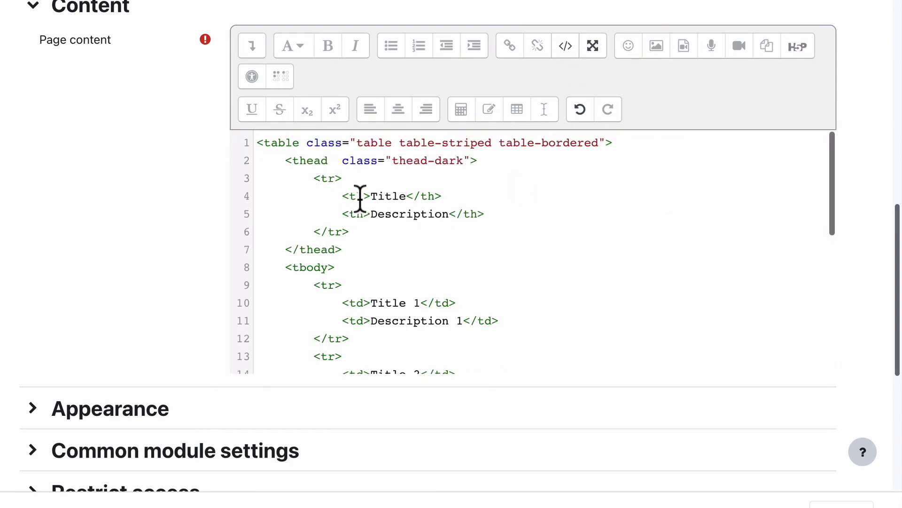
left_click(343, 155)
key("BackSpace")
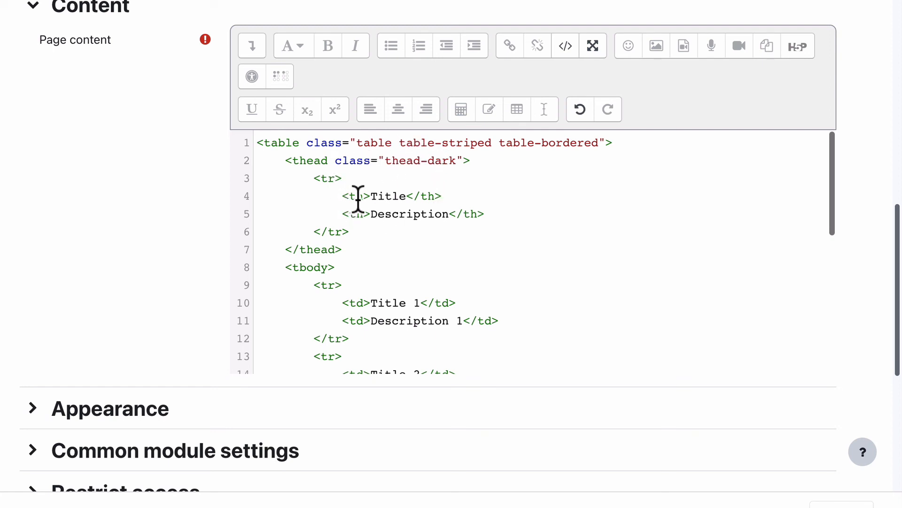
Return the page content to the visual view, and save and display the page with its table
triple_click(356, 303)
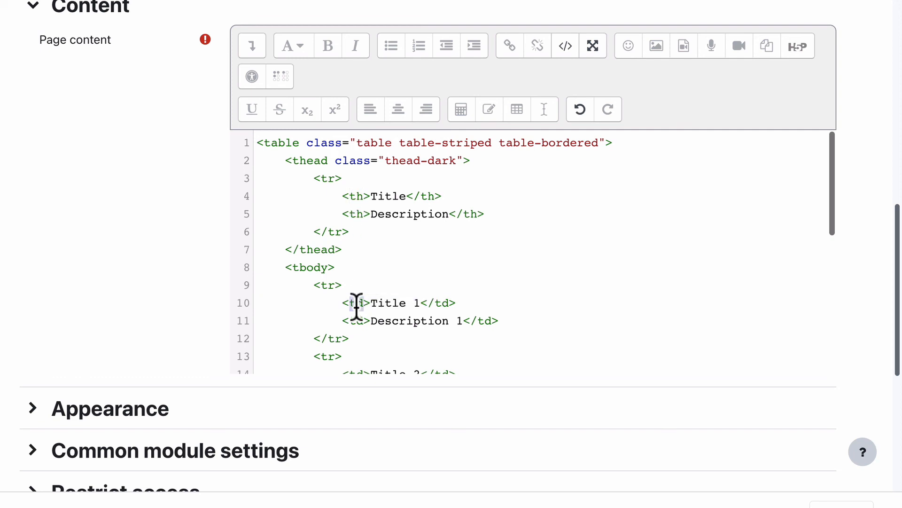
left_click(358, 196)
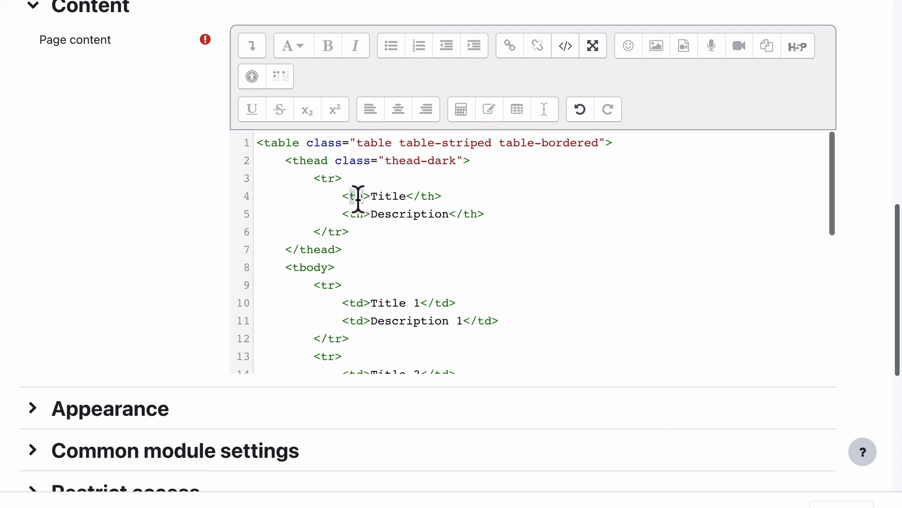
left_click(562, 53)
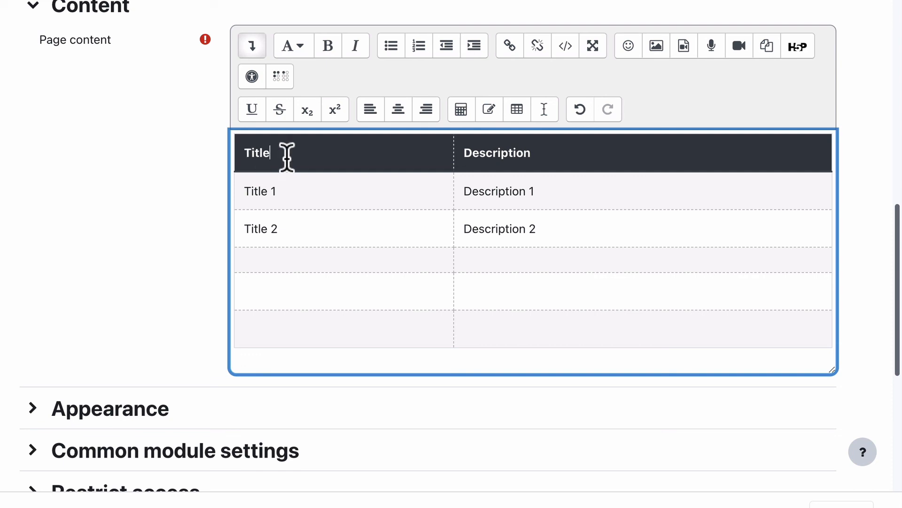
left_click(308, 154)
scroll(137, 226, "down", 5)
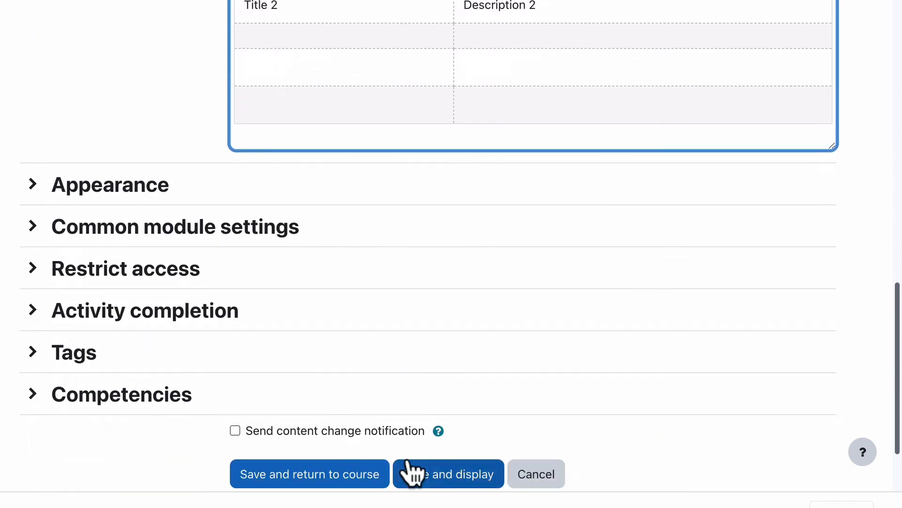
left_click(440, 472)
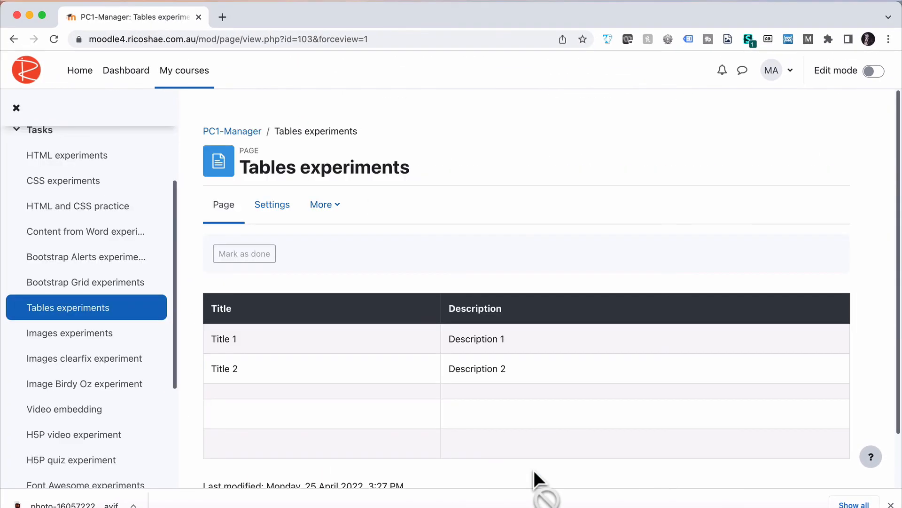
scroll(530, 395, "down", 3)
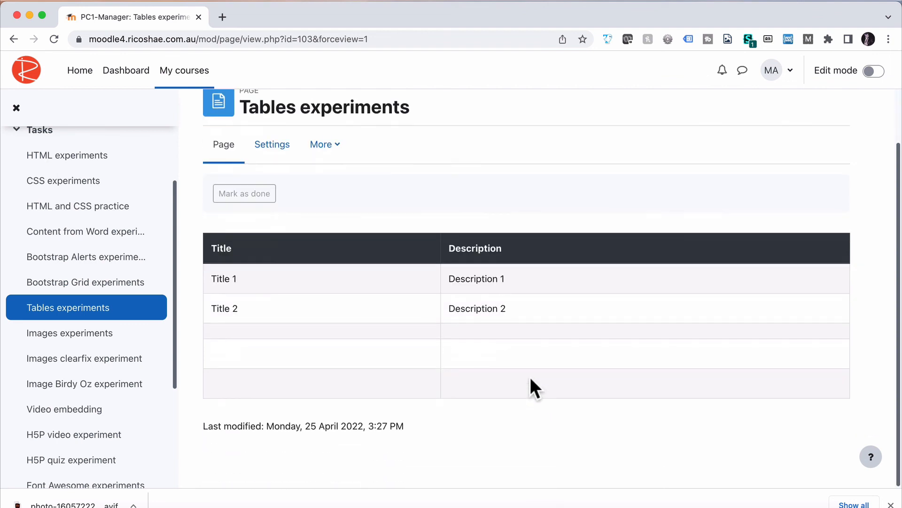